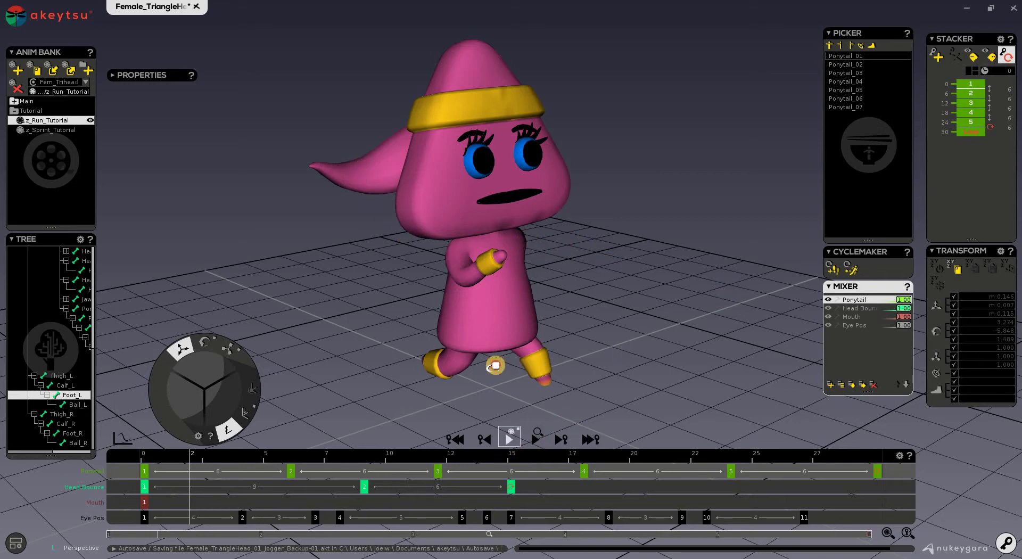
Play the run, then load and play z_Sprint_Tutorial, viewing the runner from behind
click(509, 439)
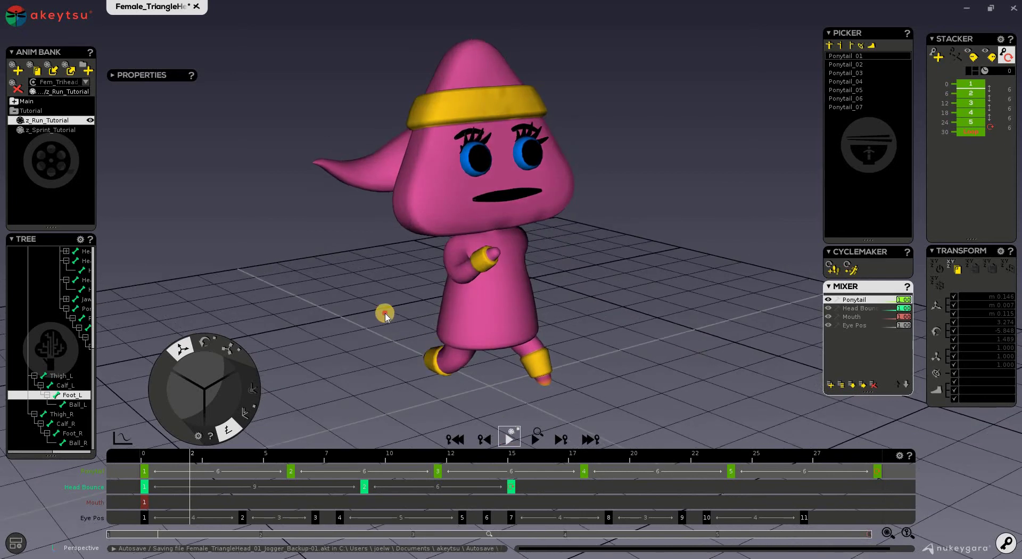
alt+drag(607, 328, 449, 454)
click(510, 441)
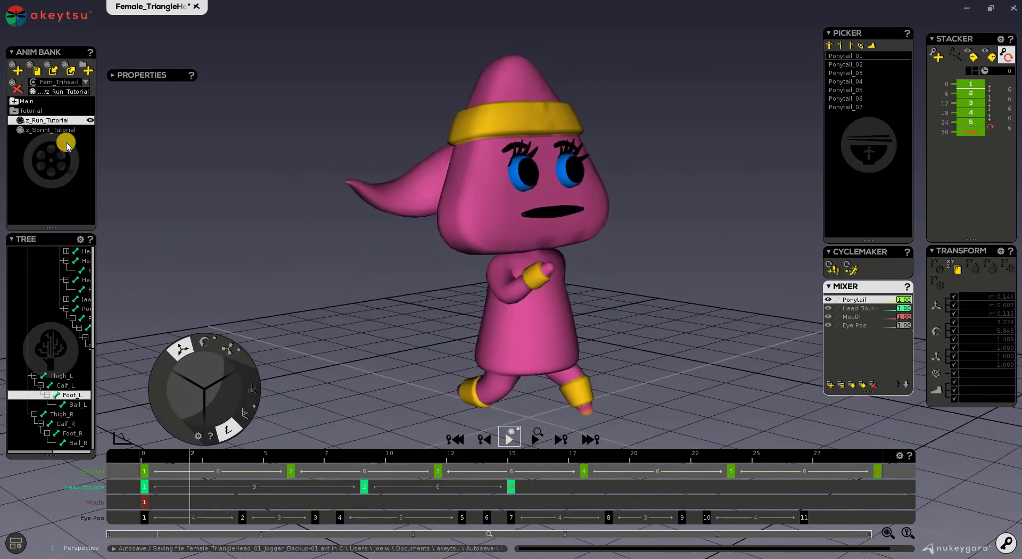
click(51, 130)
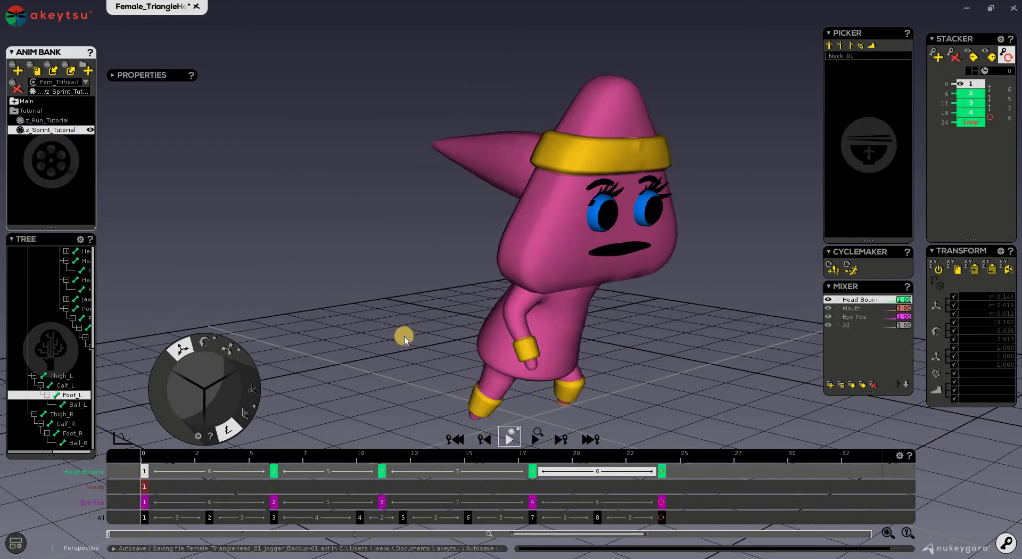
key(space)
alt+drag(538, 343, 630, 275)
alt+drag(502, 264, 520, 430)
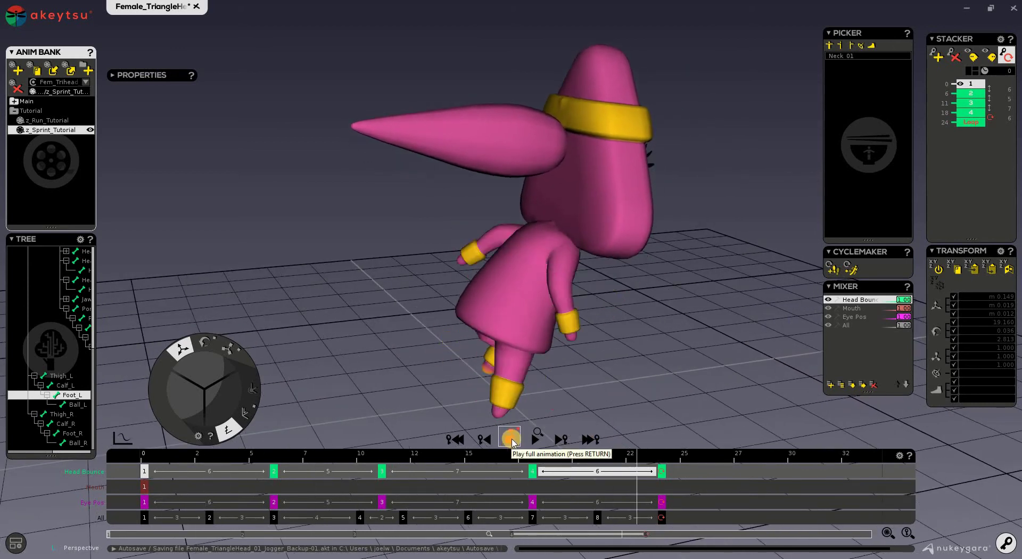
click(512, 442)
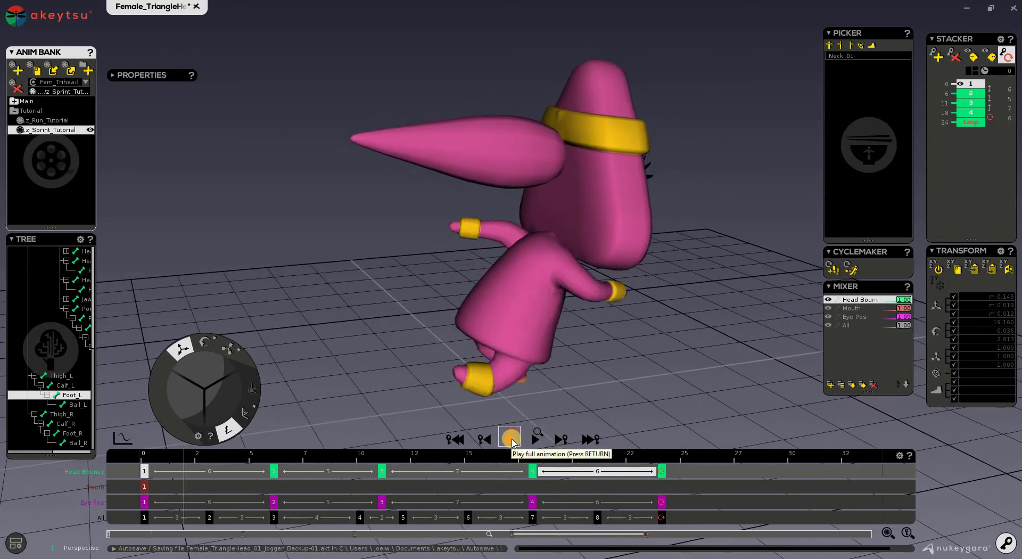
Reload z_Run_Tutorial, pick its Ponytail layer and play it through once
click(60, 121)
alt+drag(319, 303, 566, 353)
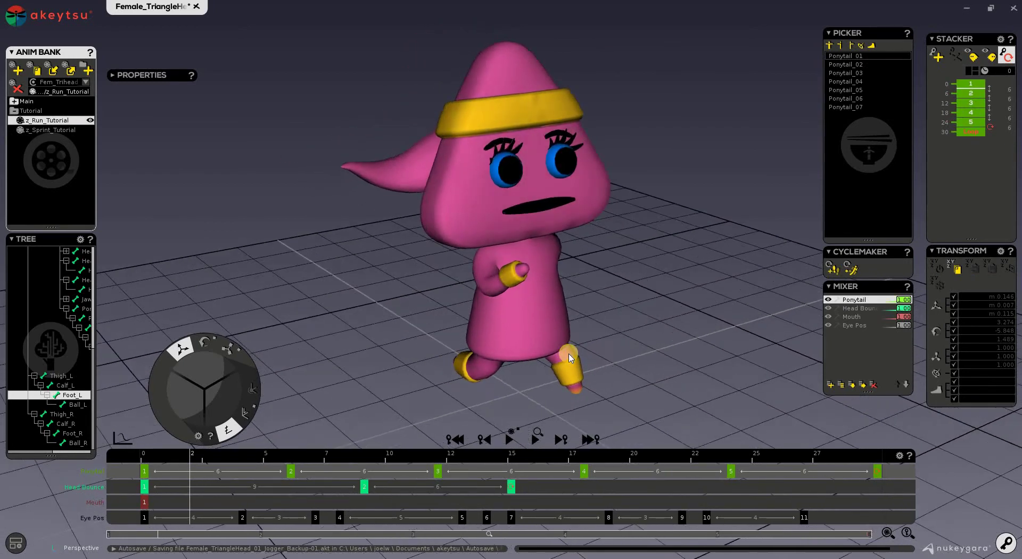
click(851, 300)
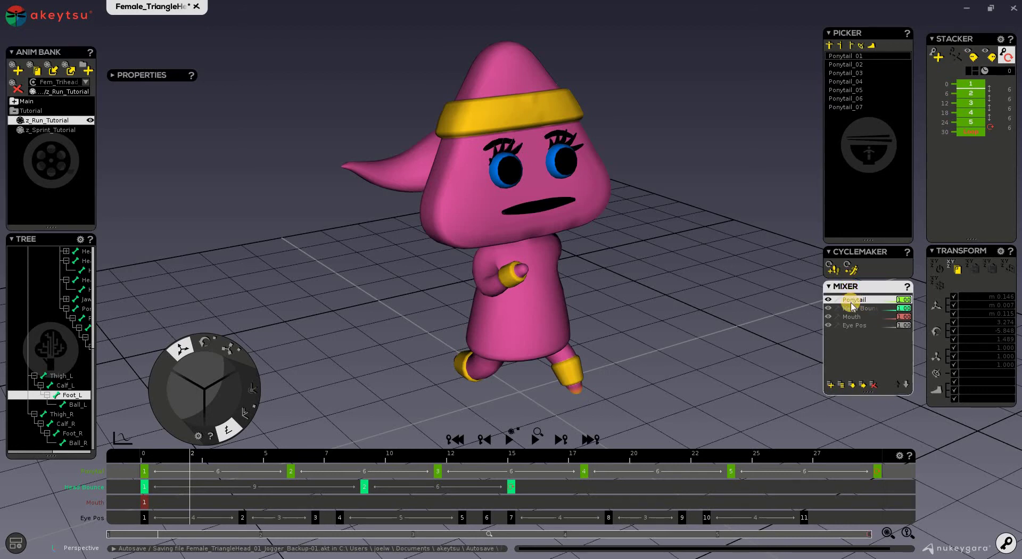
click(520, 440)
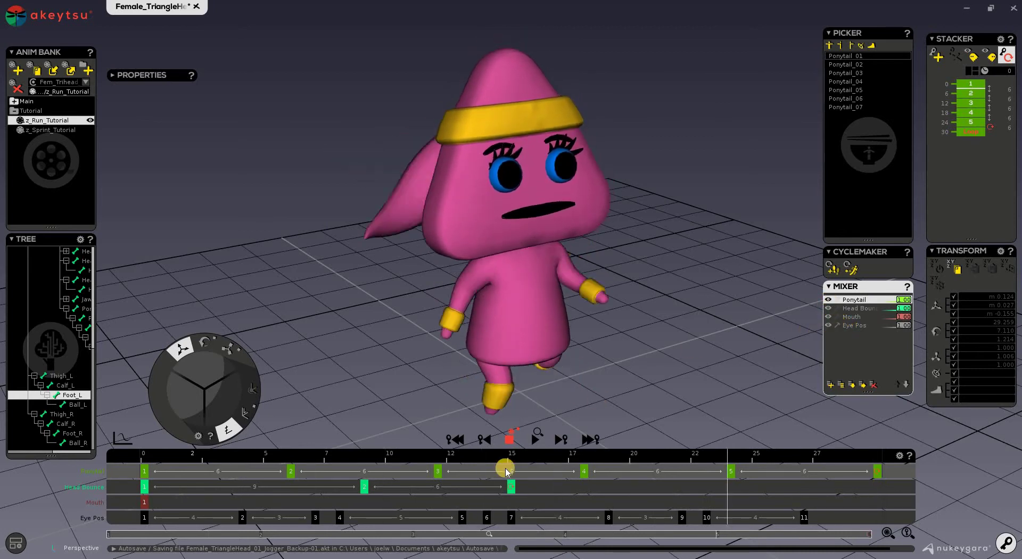
click(509, 444)
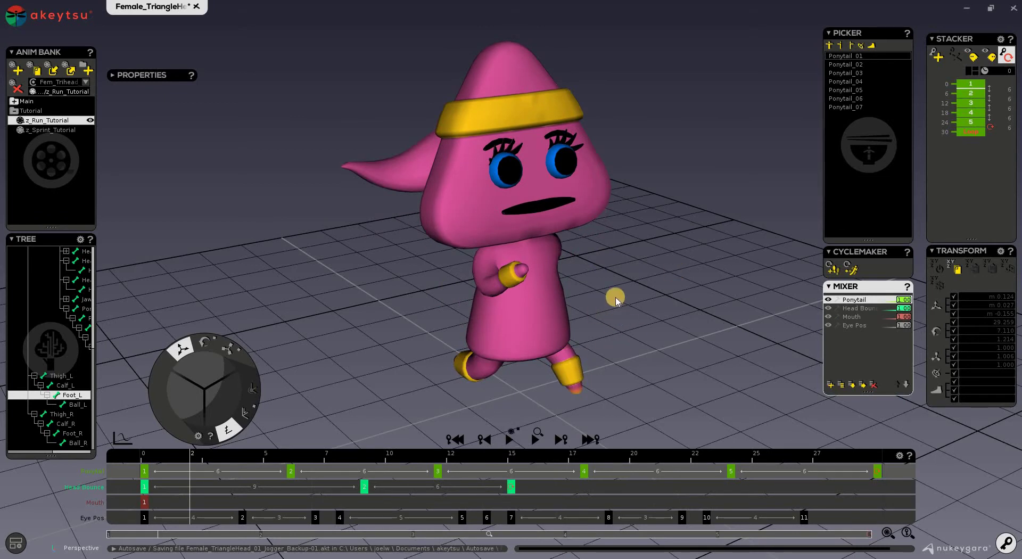
Orbit around the runner to inspect the ponytail from the side, back and front
right_drag(719, 303, 816, 330)
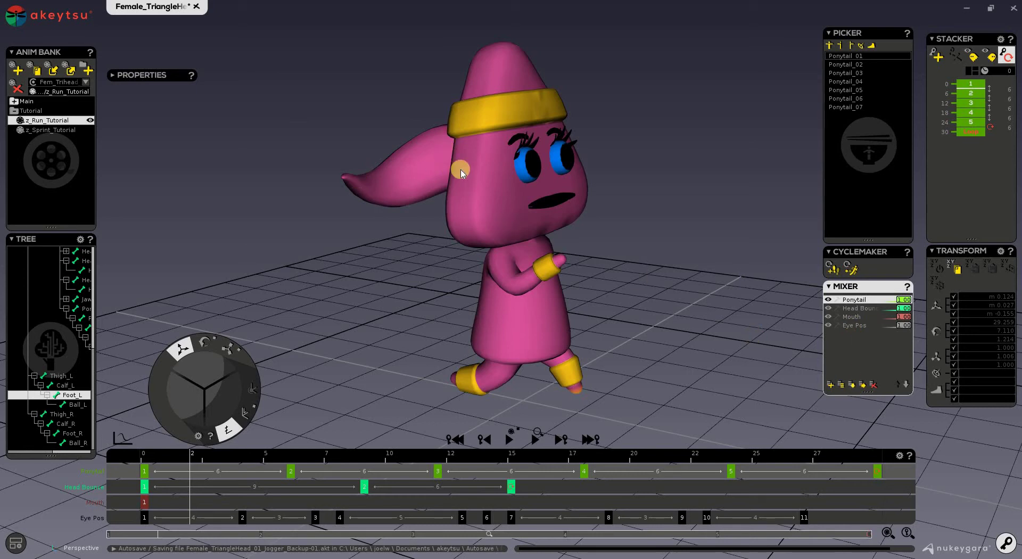
alt+drag(458, 245, 479, 167)
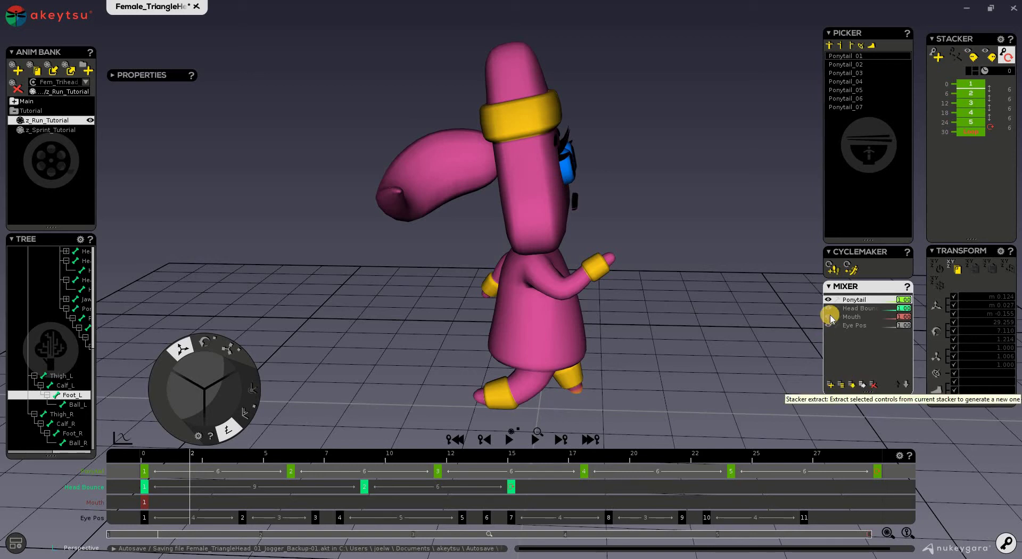
alt+drag(570, 347, 420, 207)
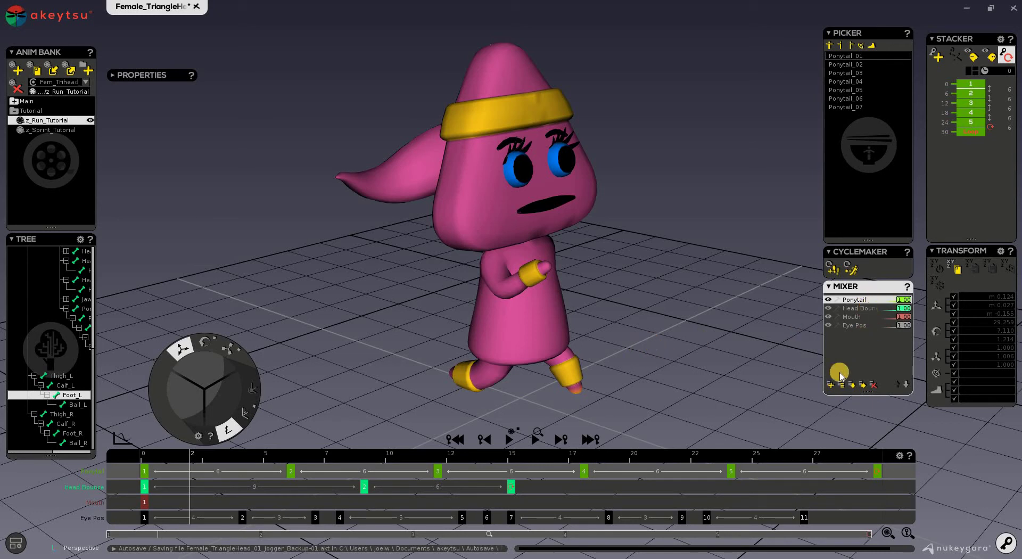
alt+drag(639, 358, 693, 353)
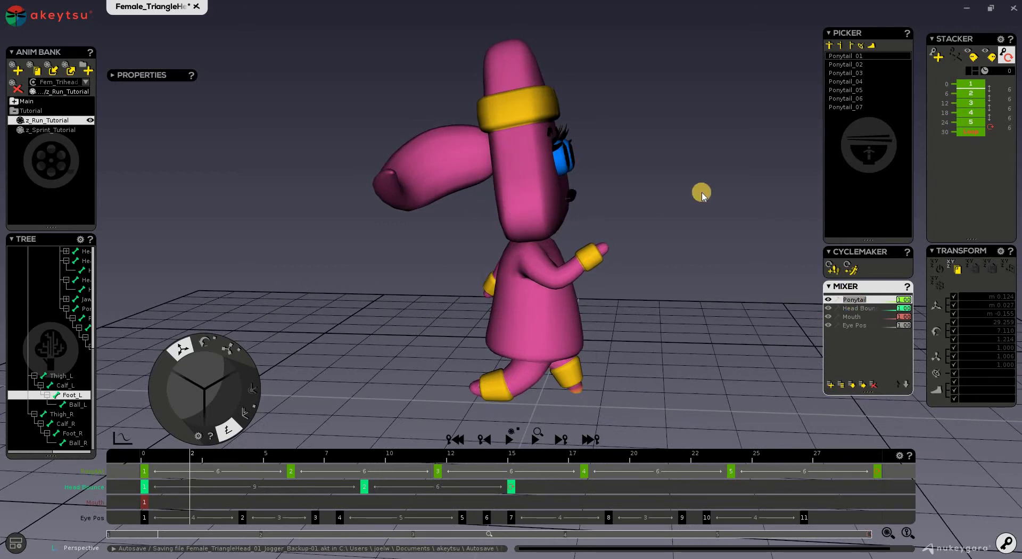
Select bones Ponytail_01 through Ponytail_07 in the run's Ponytail layer
click(856, 319)
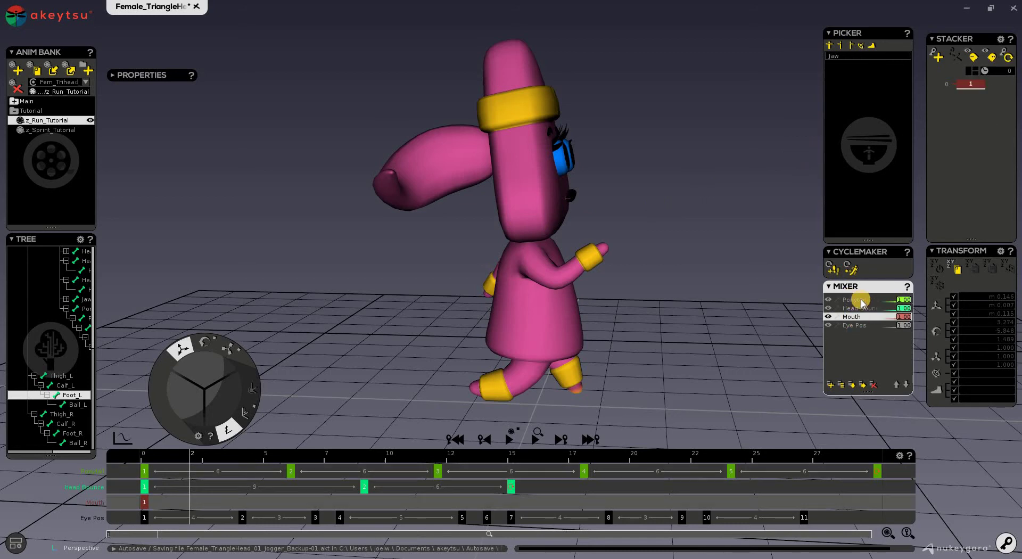
click(848, 63)
drag(850, 68, 846, 108)
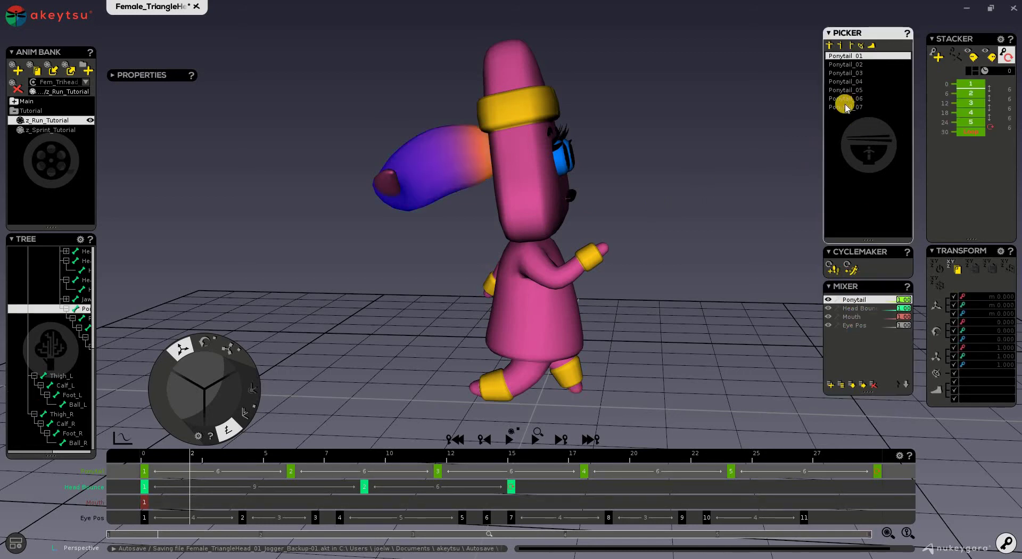
click(845, 107)
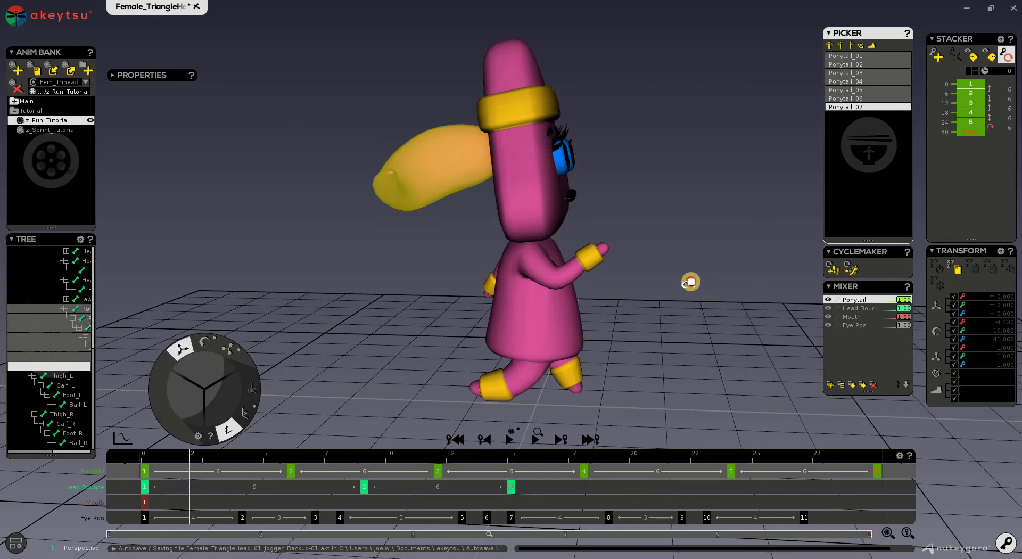
alt+drag(689, 281, 691, 255)
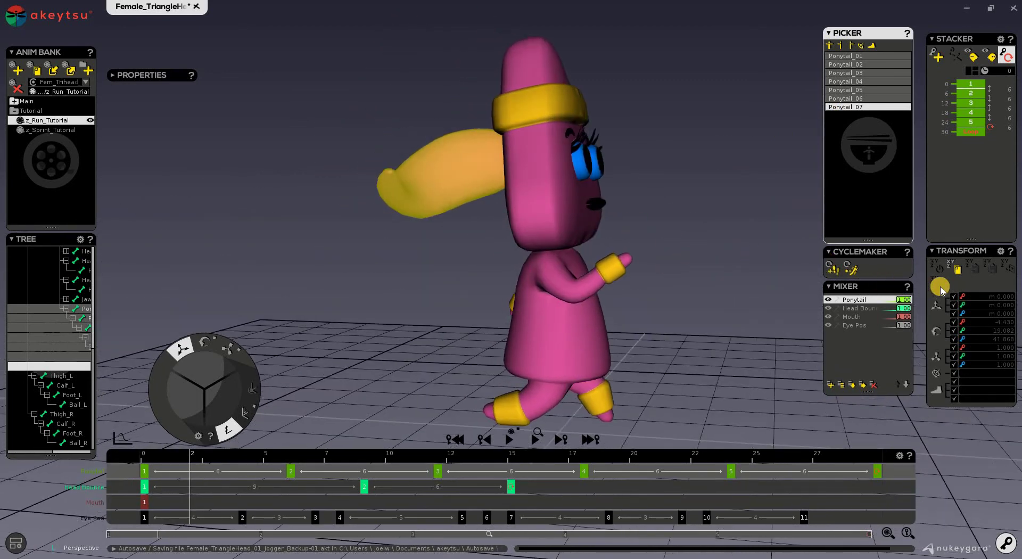
Select all Ponytail keys from frame 0 onward and copy them
click(145, 471)
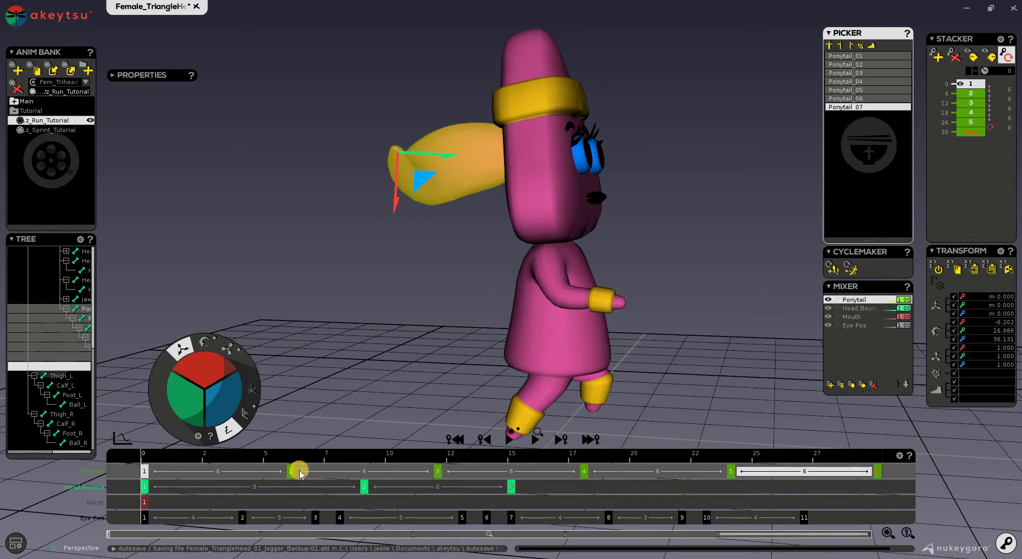
right_click(150, 477)
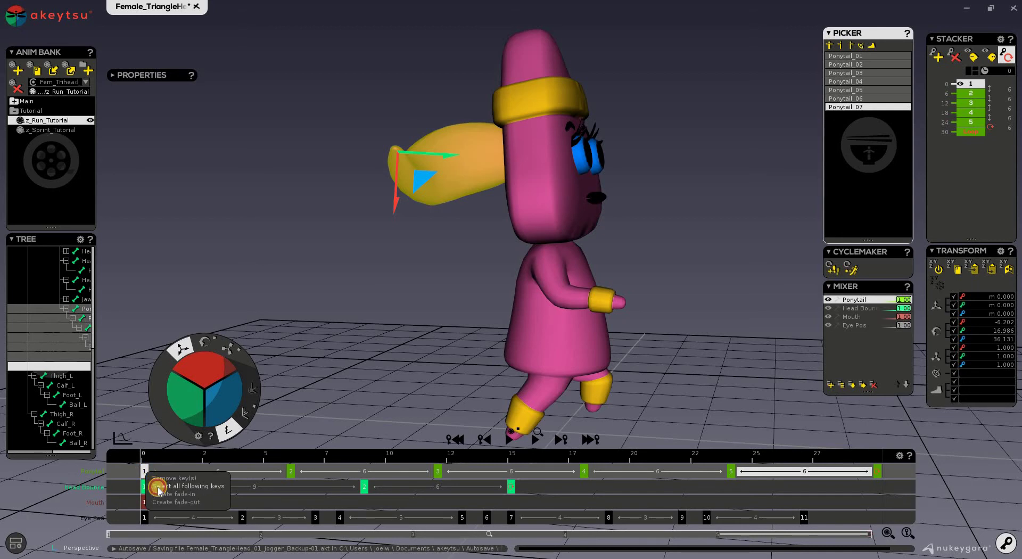
click(171, 486)
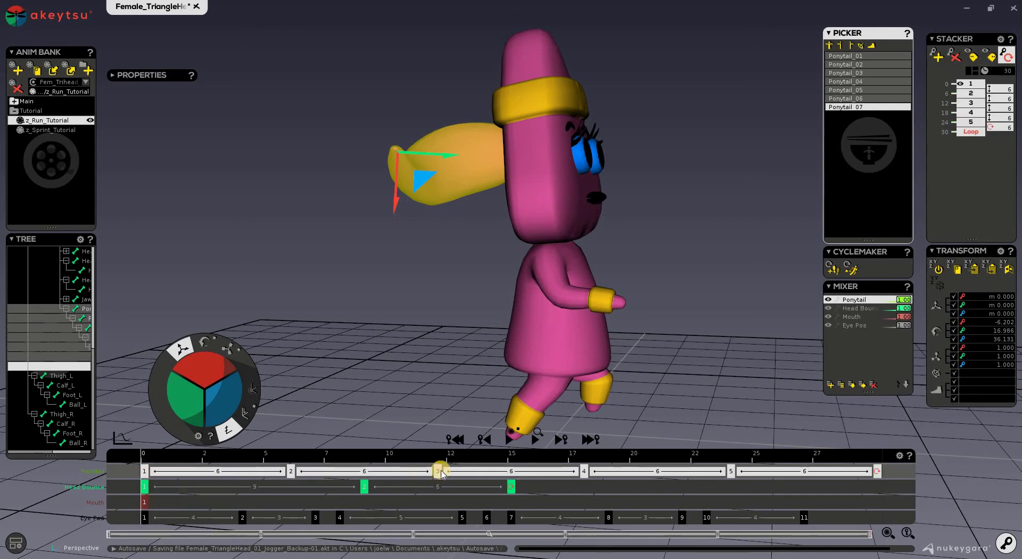
click(957, 271)
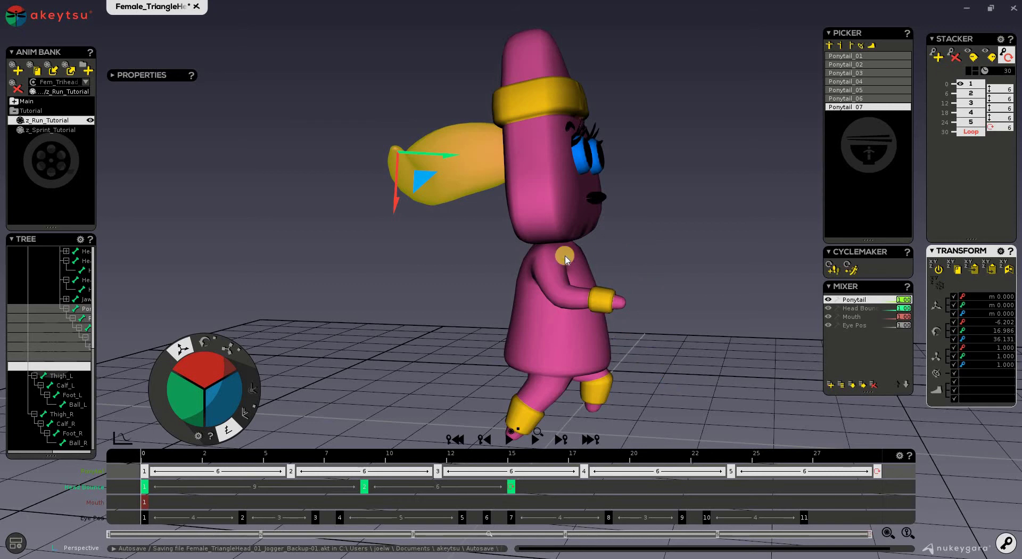
Load z_Sprint_Tutorial and add a new Ponytail stacker layer to its mixer
click(52, 130)
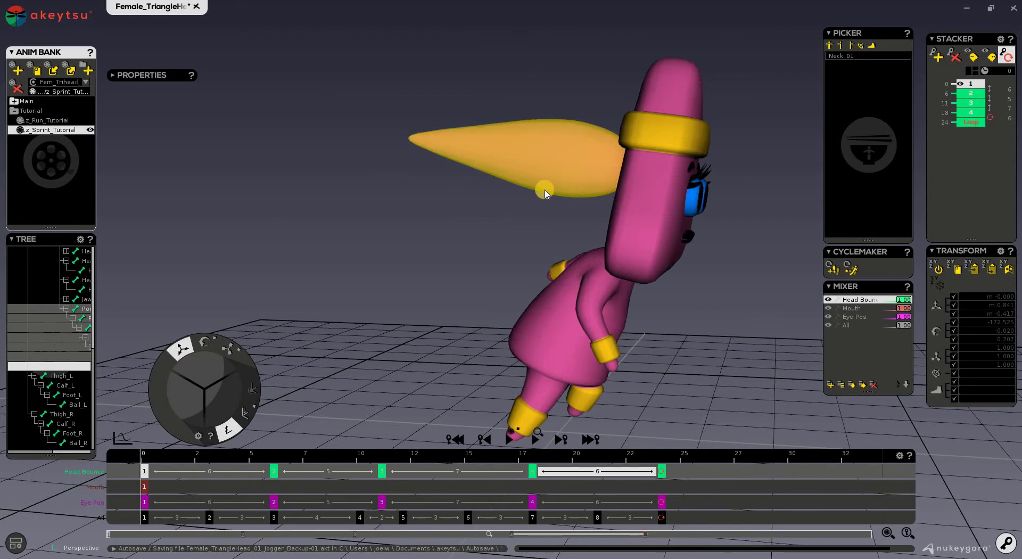
middle_drag(529, 241, 552, 170)
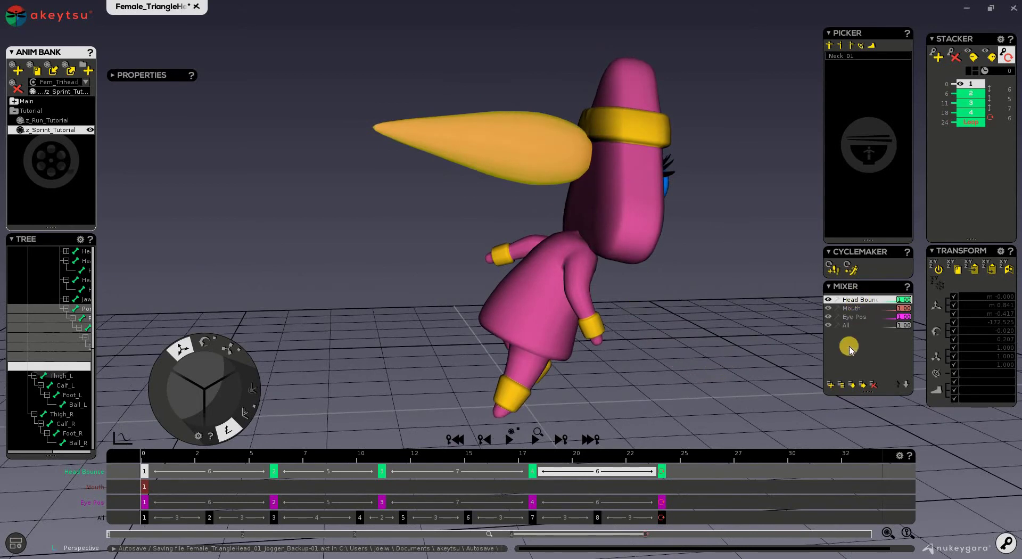
click(830, 384)
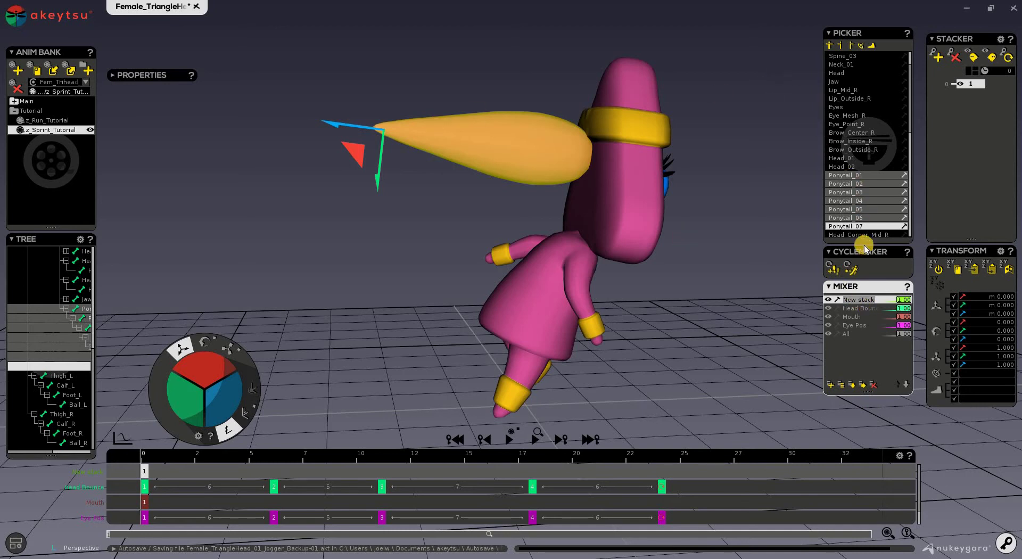
In the sprint's Ponytail layer, drag-select bones Ponytail_01 through Ponytail_07
click(837, 300)
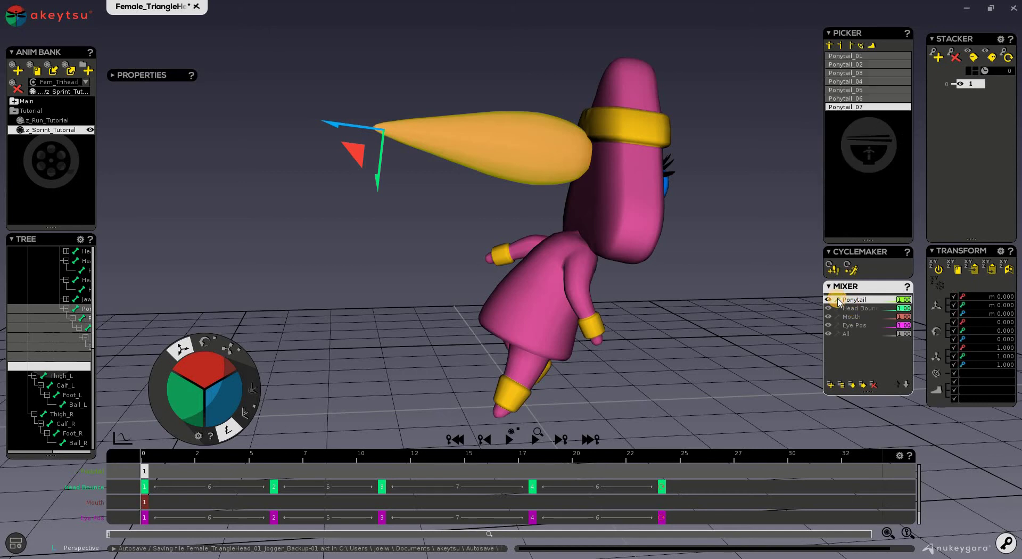
mouse_move(856, 109)
mouse_down()
mouse_move(858, 80)
mouse_move(858, 108)
mouse_up()
click(857, 108)
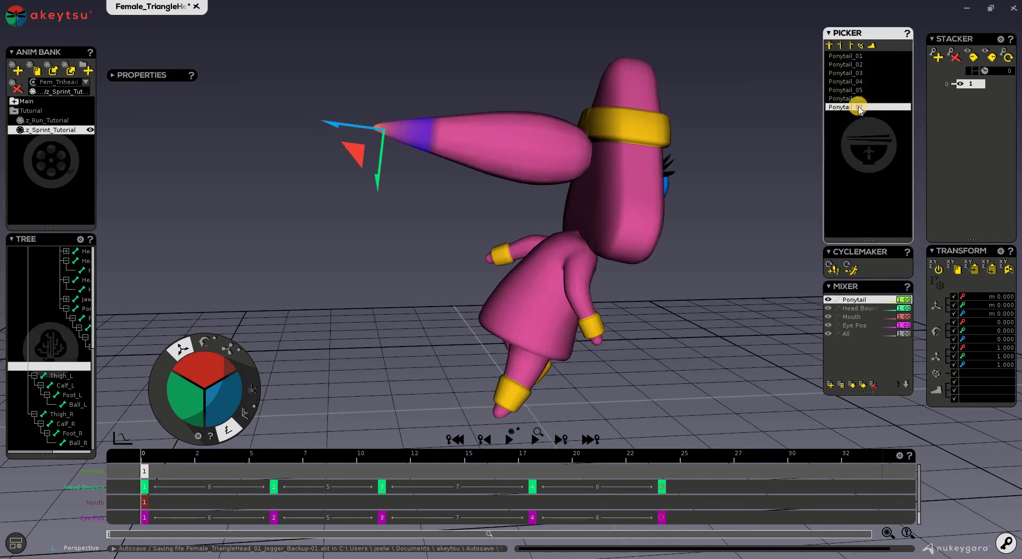
drag(856, 58, 875, 230)
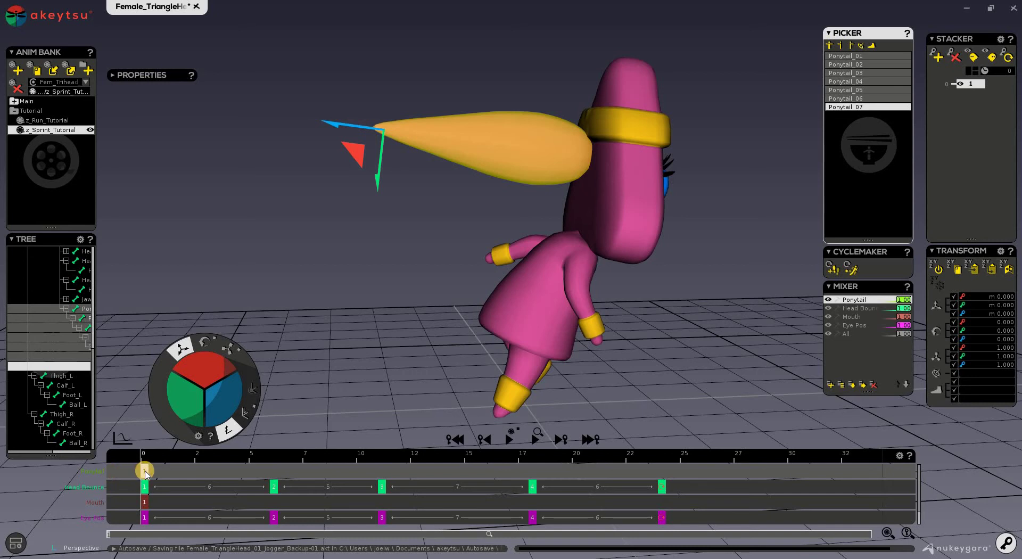
Paste the copied run keys into the sprint's Ponytail layer and delete the frame-0 key
click(988, 270)
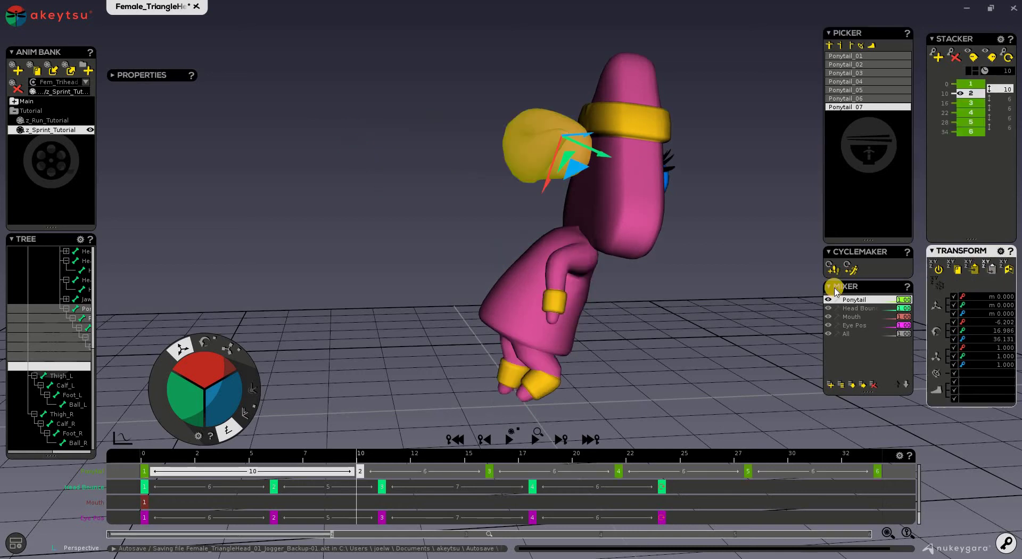
drag(365, 456, 135, 456)
click(463, 160)
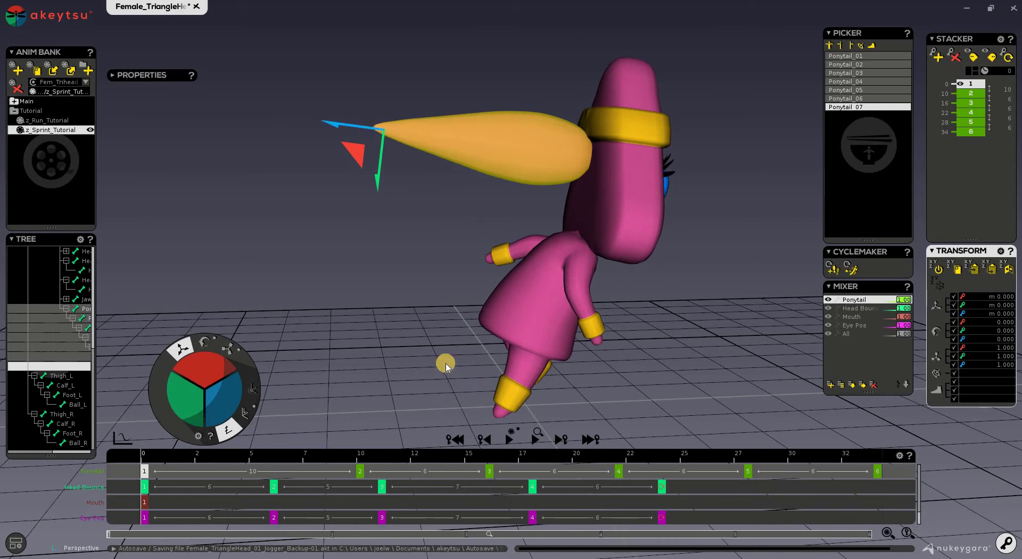
right_click(175, 488)
click(172, 481)
Shift the keys from frame 10 onward to start at 0, landing at 0, 6, 12, 18, 24
click(361, 470)
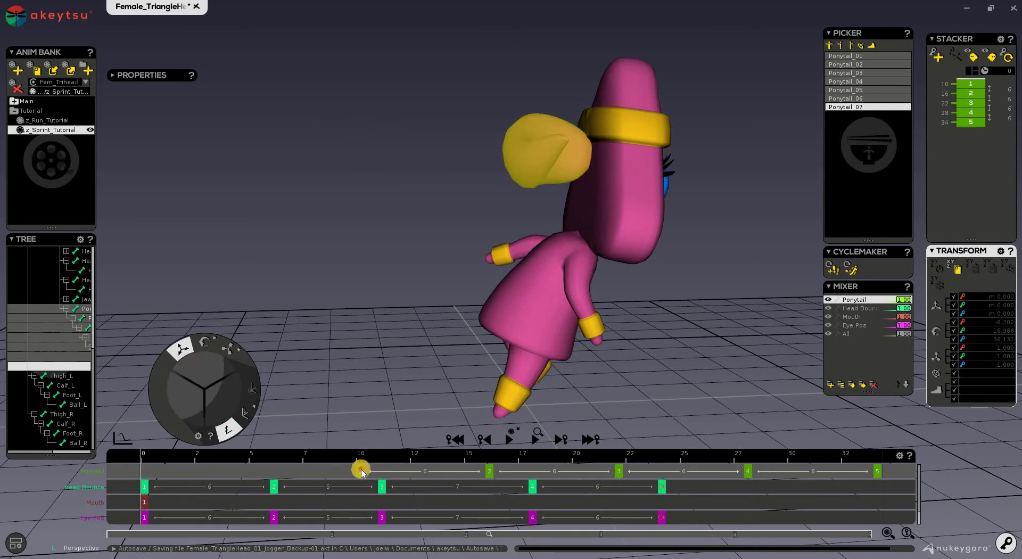
right_click(360, 472)
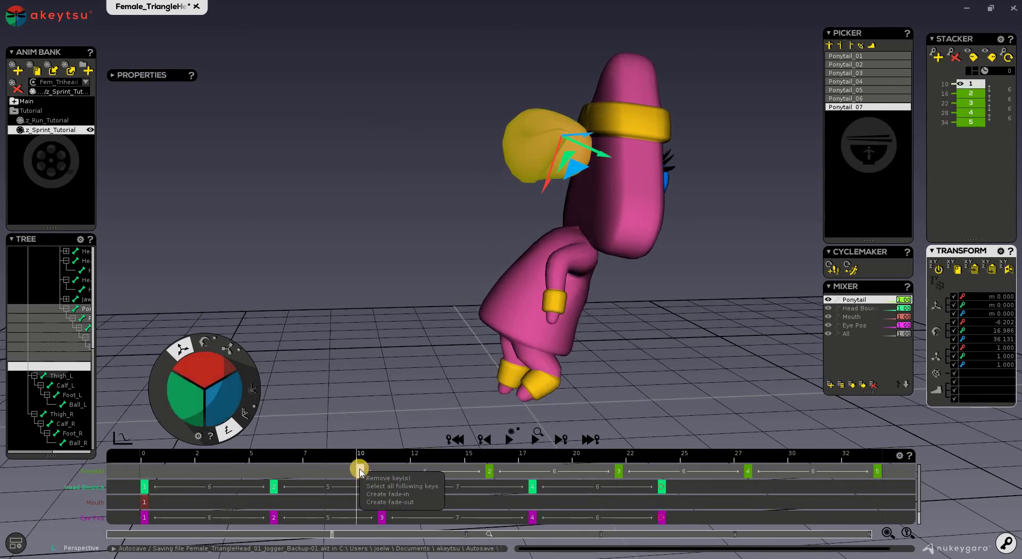
click(359, 471)
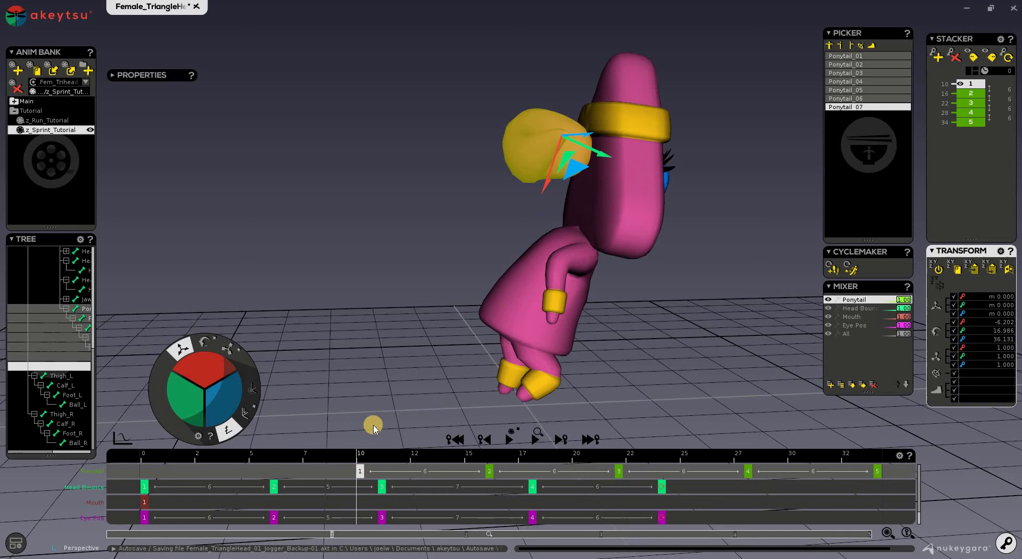
right_click(360, 470)
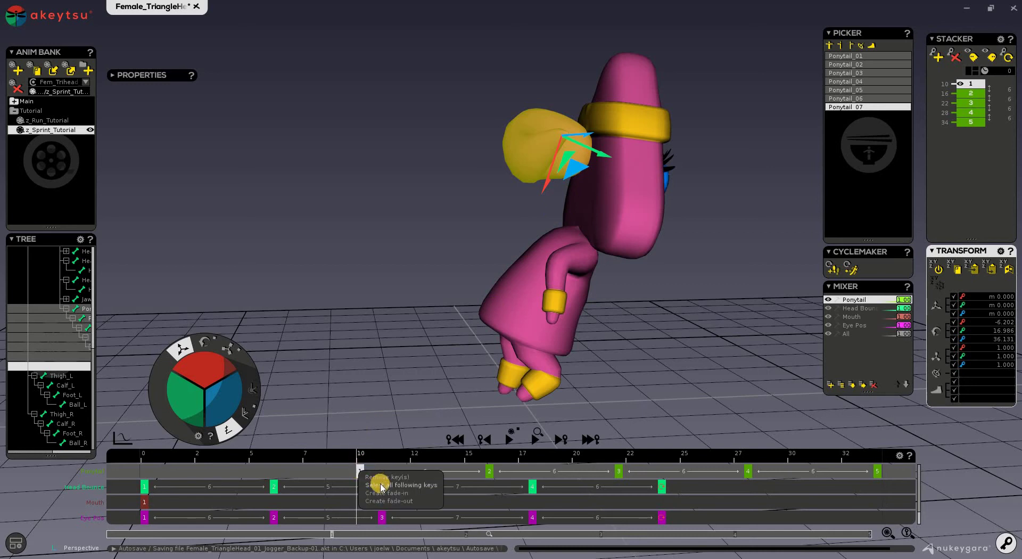
click(382, 485)
drag(347, 473, 142, 473)
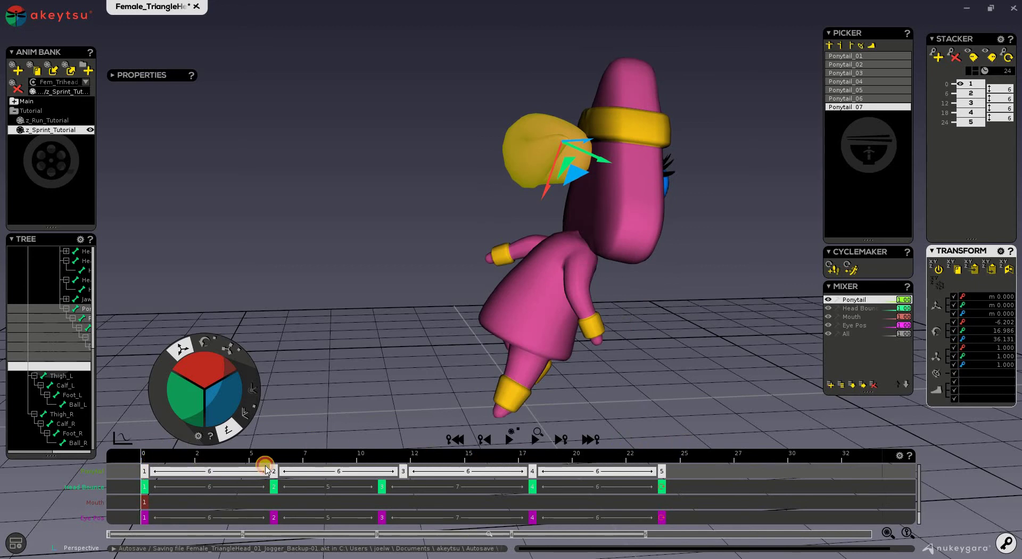
drag(266, 469, 702, 486)
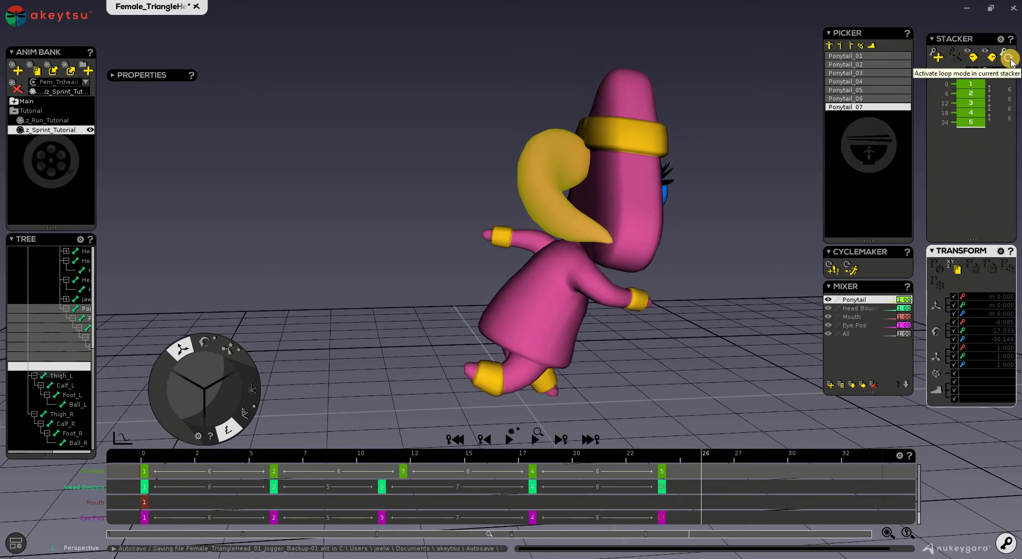
Turn on looping for the Ponytail stacker and move its loop key from 34 to 30
click(1008, 59)
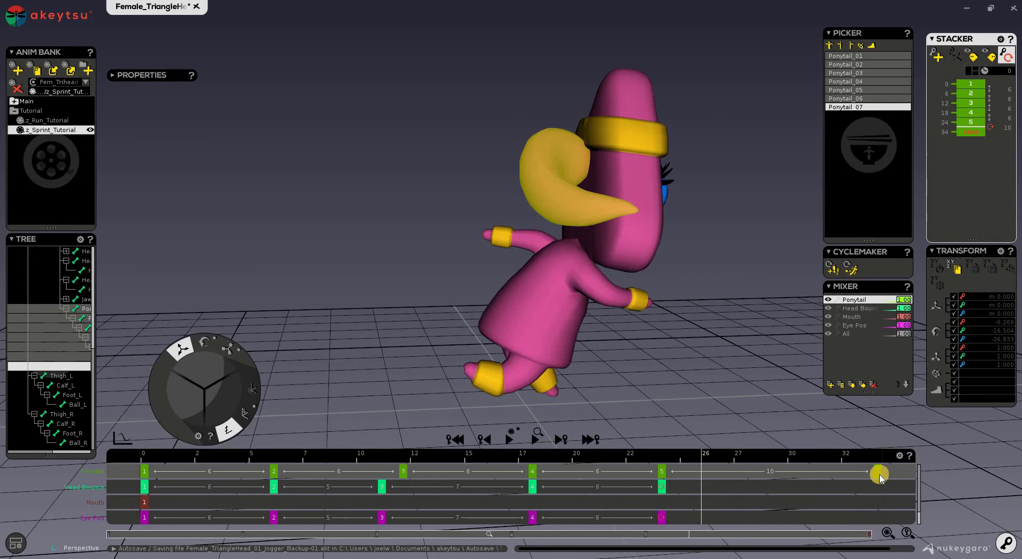
drag(876, 471, 797, 477)
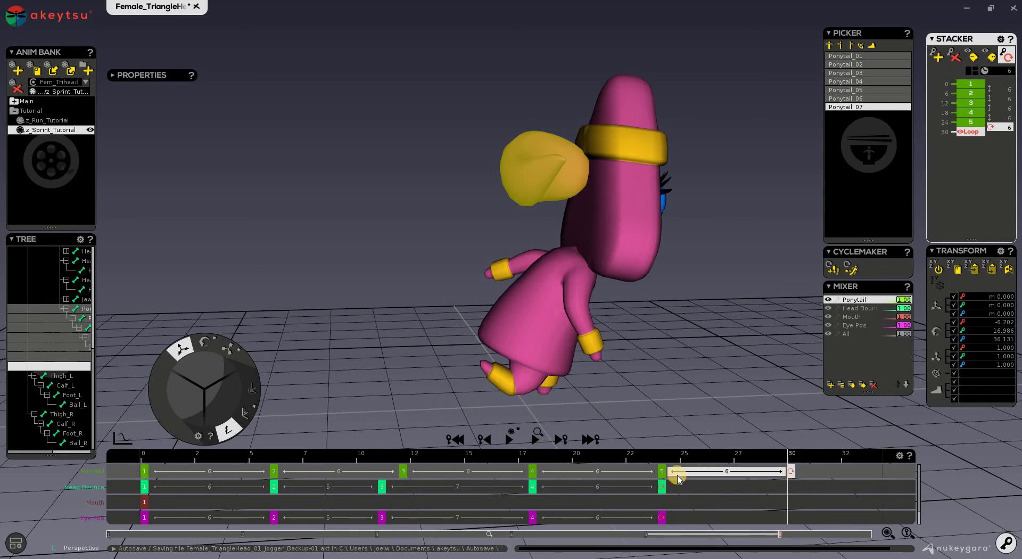
click(143, 472)
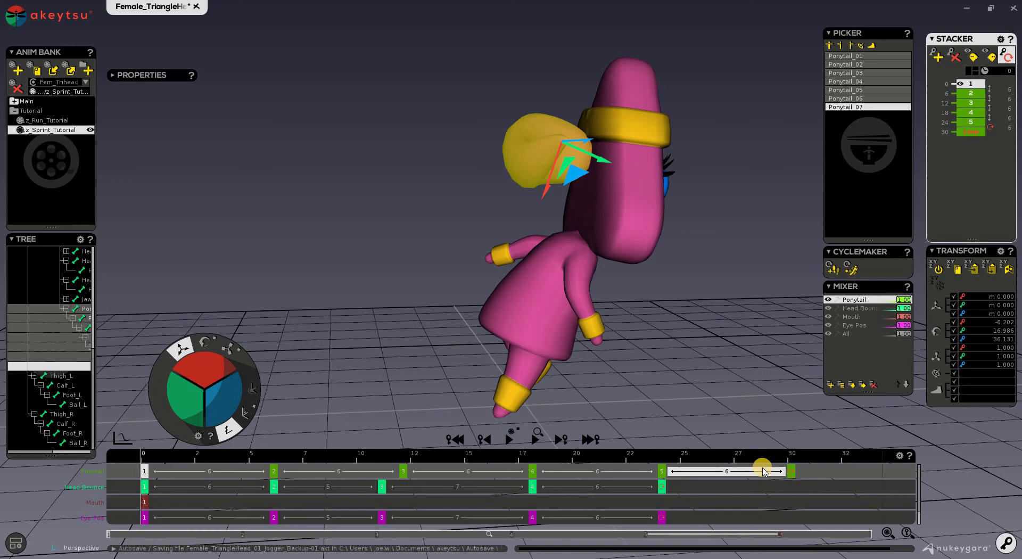
drag(789, 472, 873, 472)
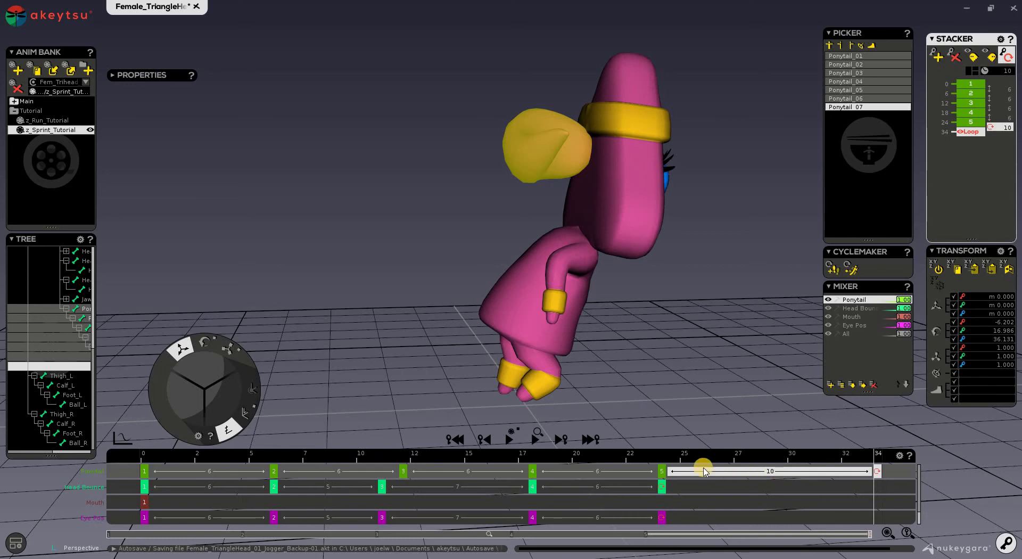
drag(876, 471, 781, 473)
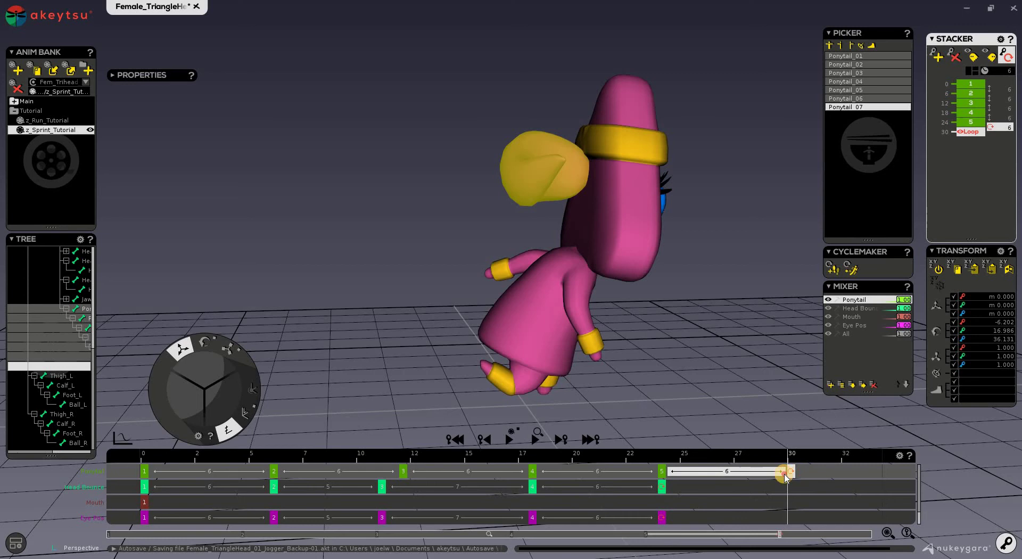
mouse_move(785, 477)
mouse_down()
mouse_move(645, 471)
mouse_move(791, 474)
mouse_up()
click(511, 437)
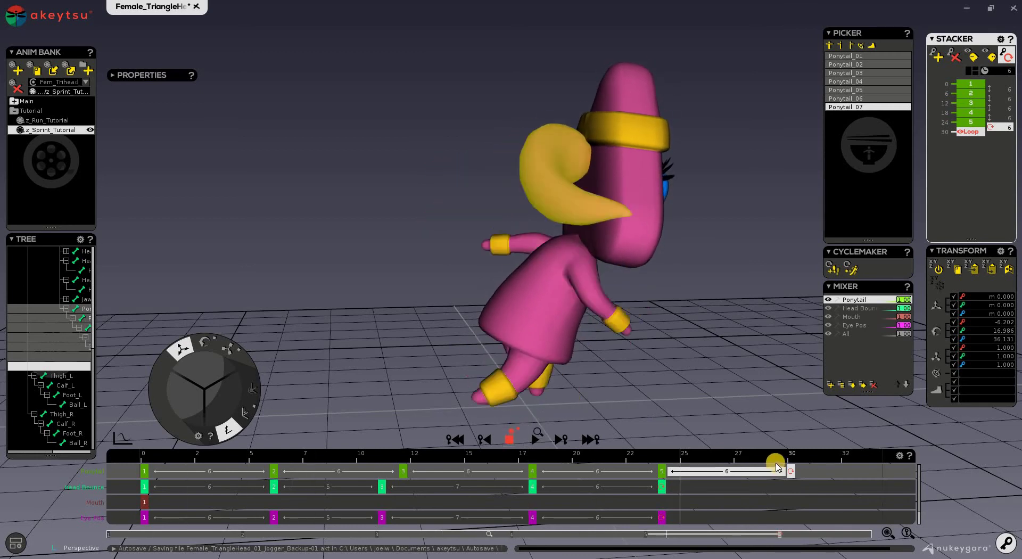
click(510, 438)
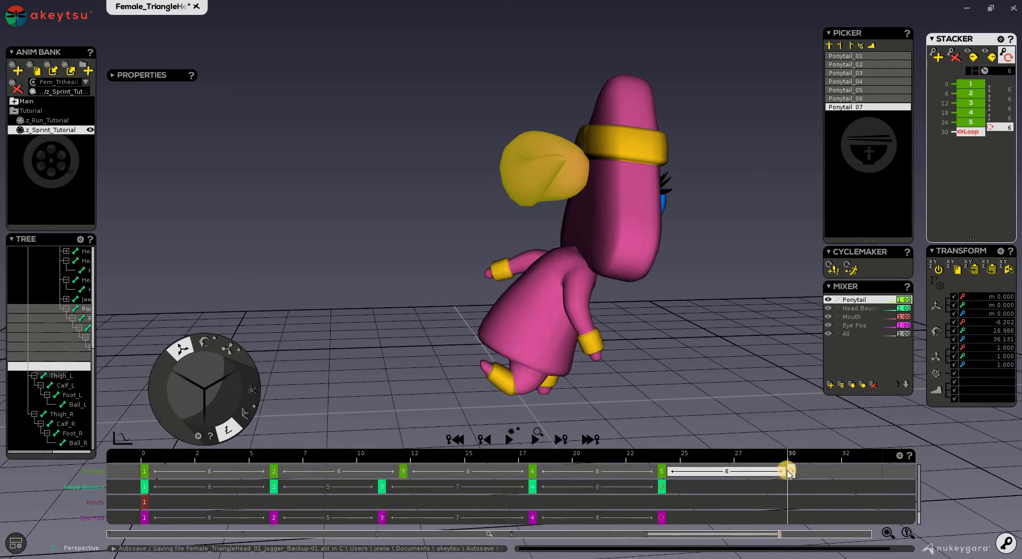
click(535, 441)
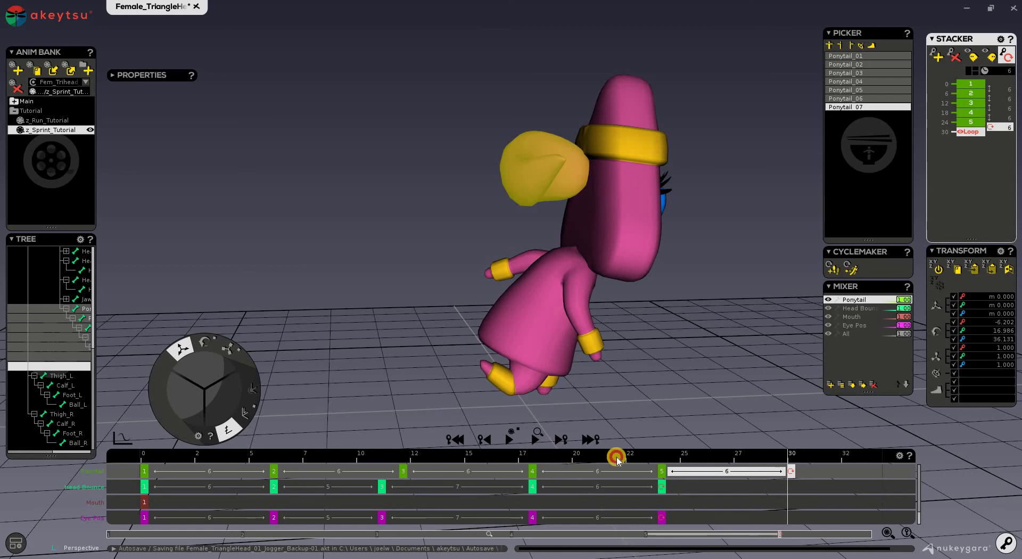
click(777, 472)
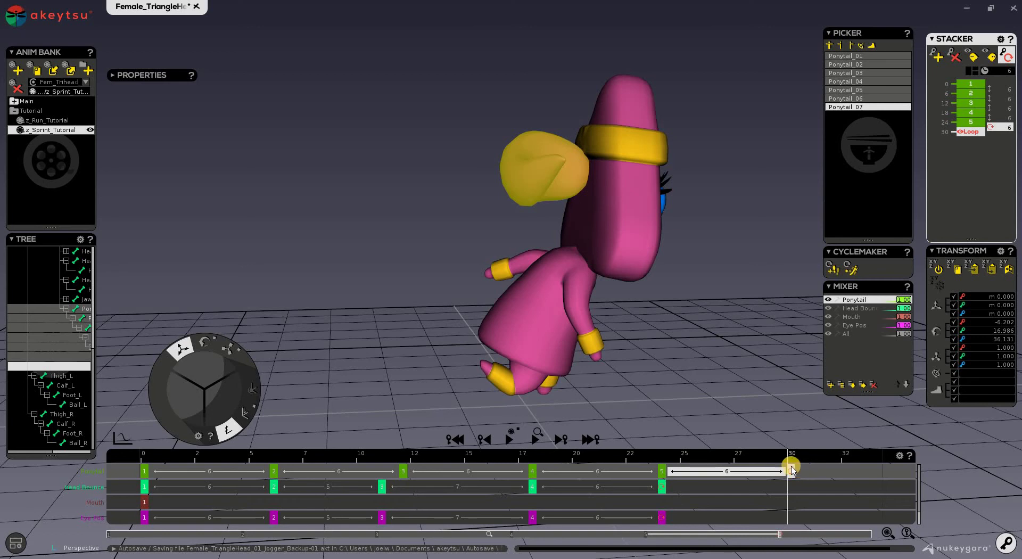
click(660, 458)
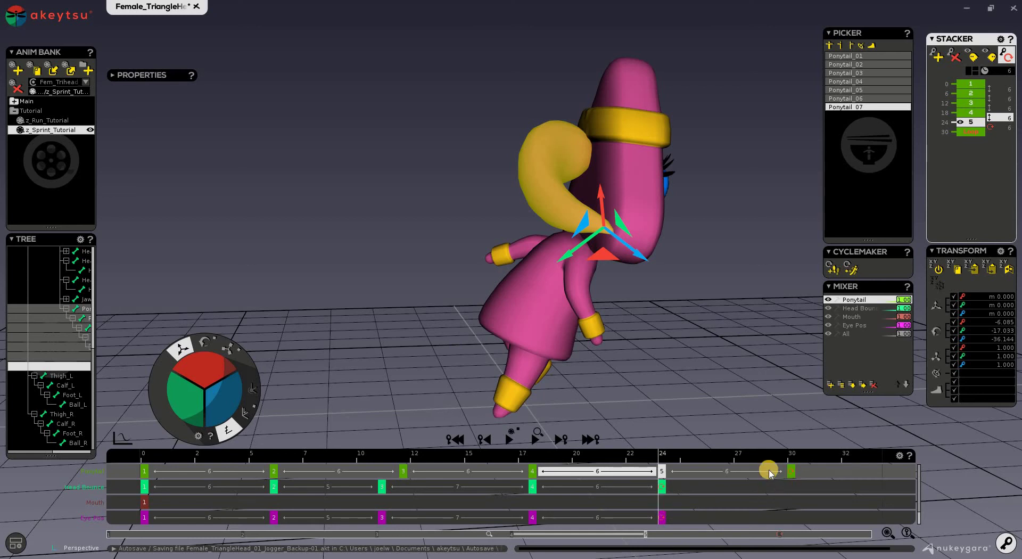
click(790, 457)
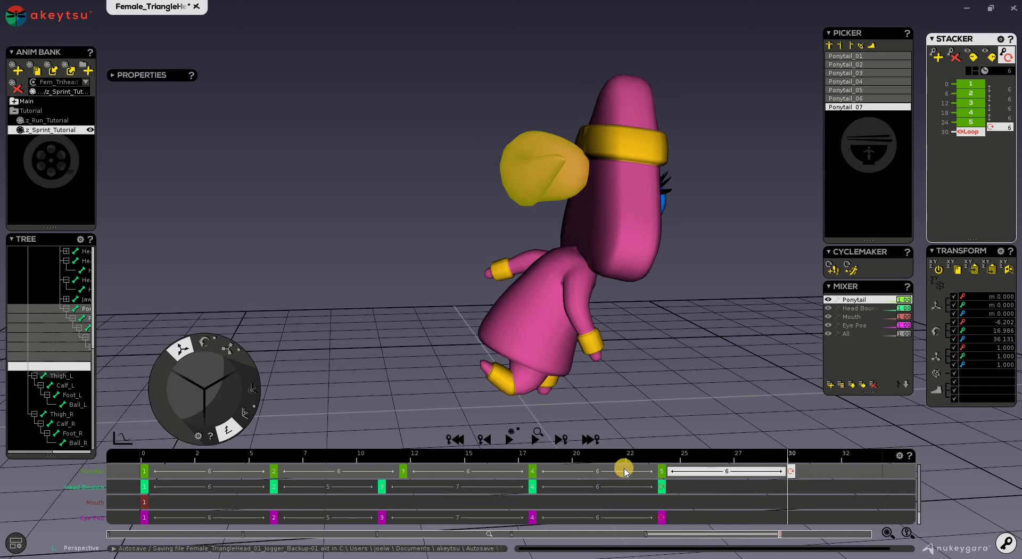
click(143, 471)
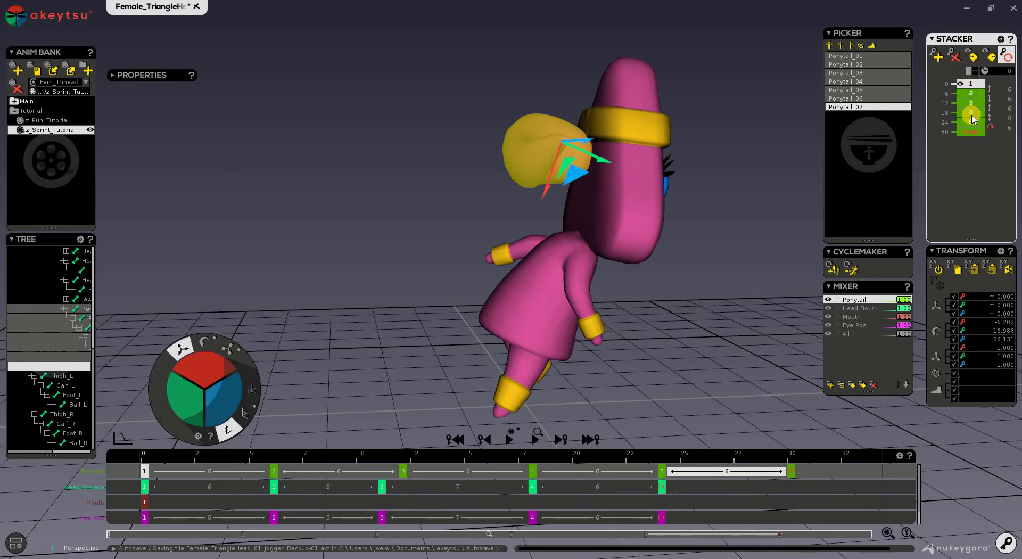
Select all Ponytail stacker keys and rescale the stacker to 25 total frames
click(972, 96)
click(971, 101)
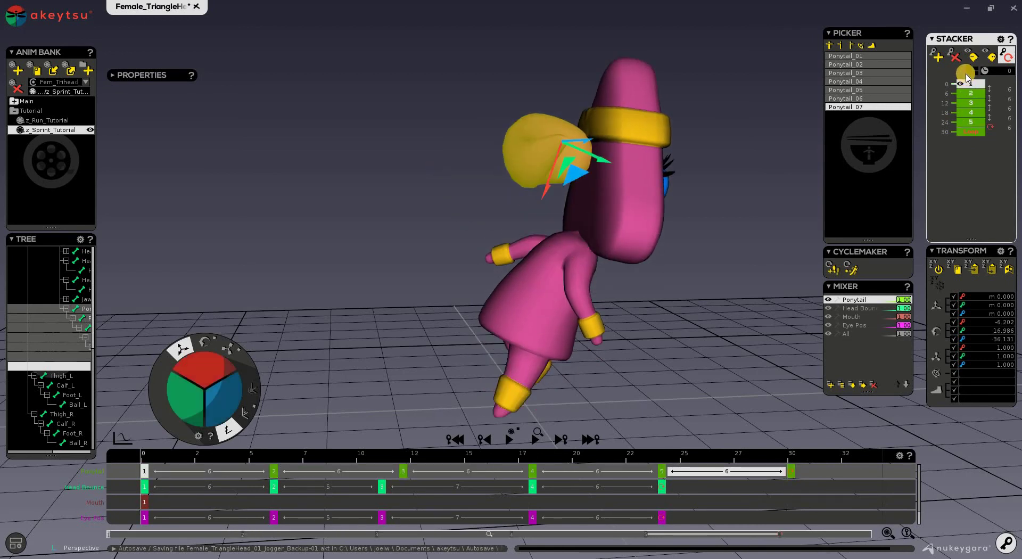
click(967, 71)
click(973, 82)
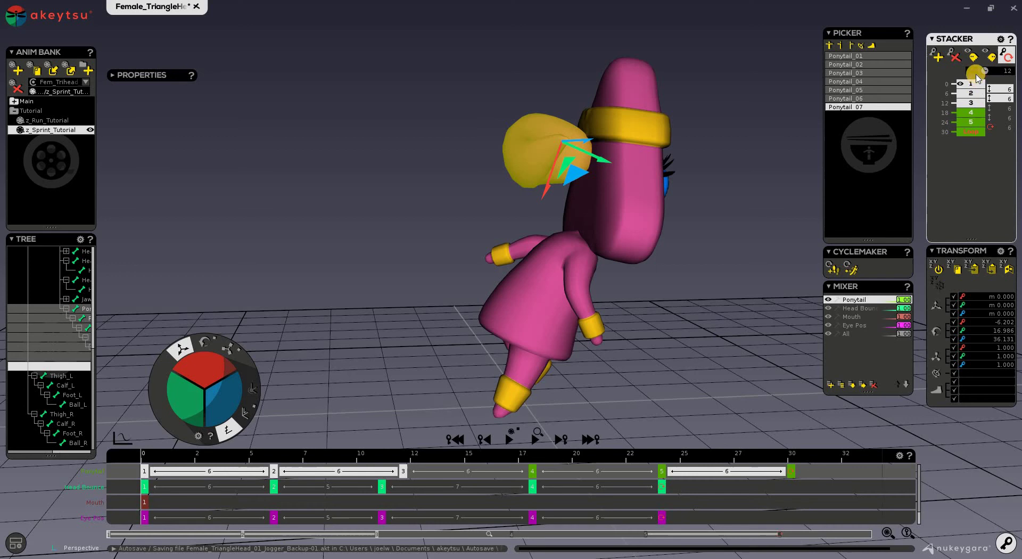
drag(978, 78, 970, 74)
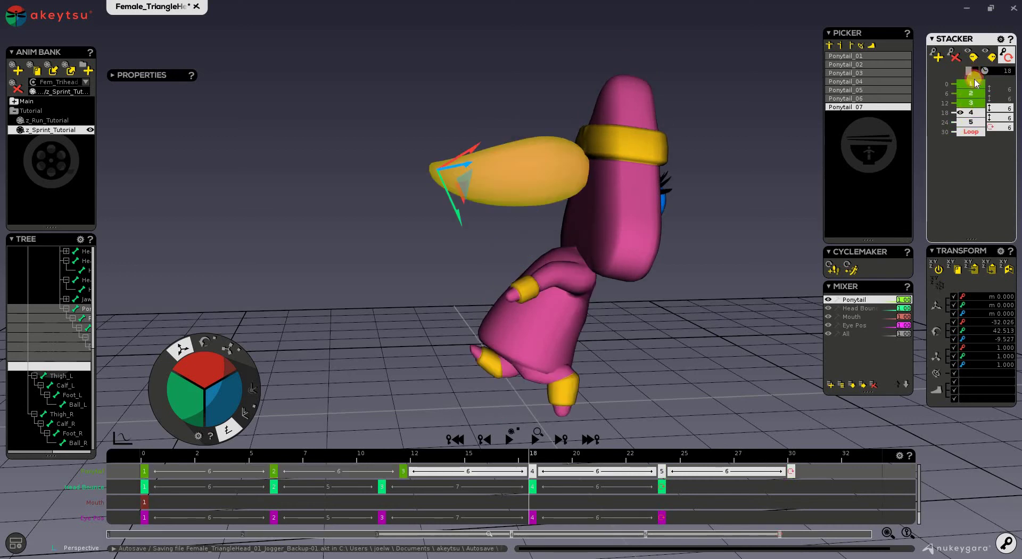
click(974, 81)
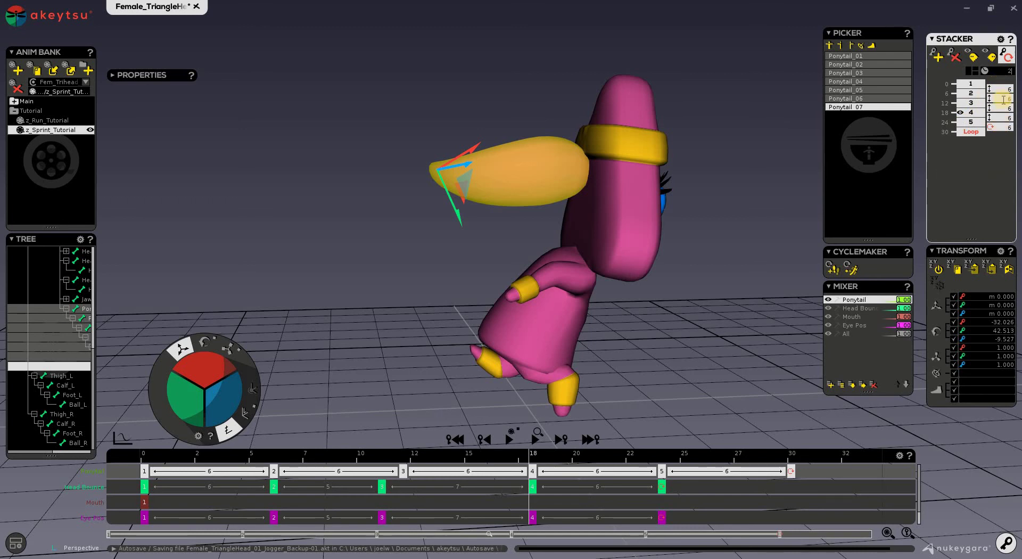
key(Return)
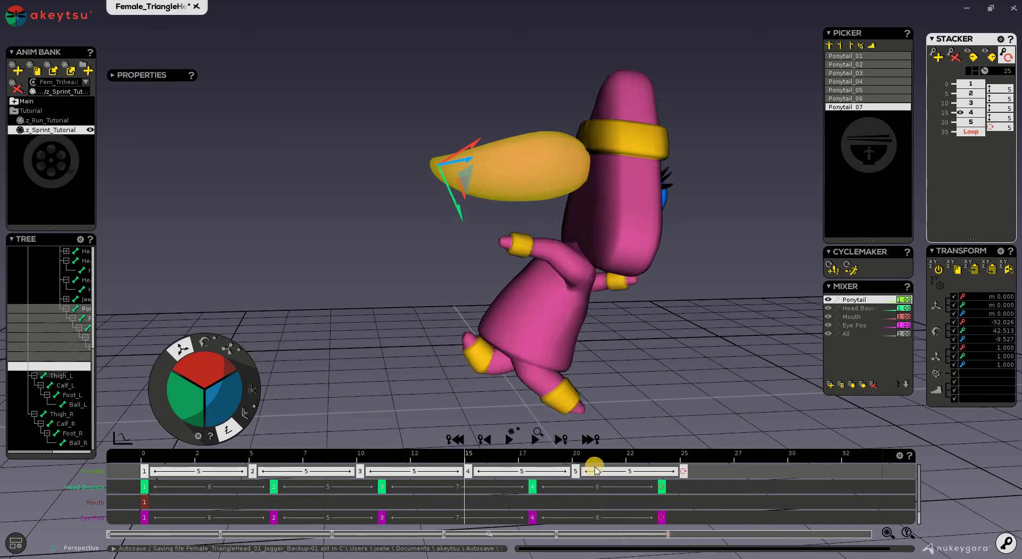
Move the Ponytail loop key from frame 25 to 24 and play the looping sprint
click(686, 471)
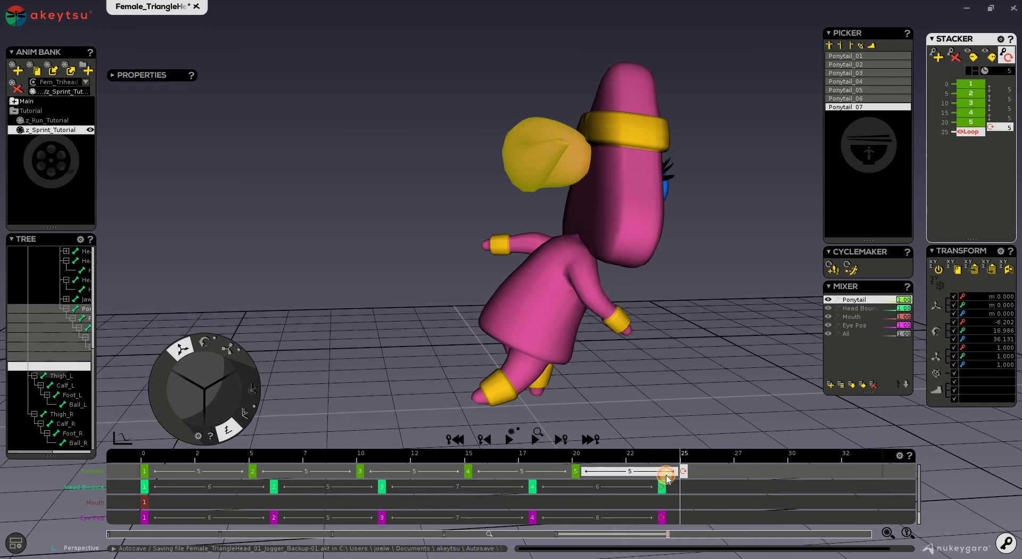
drag(668, 478, 663, 474)
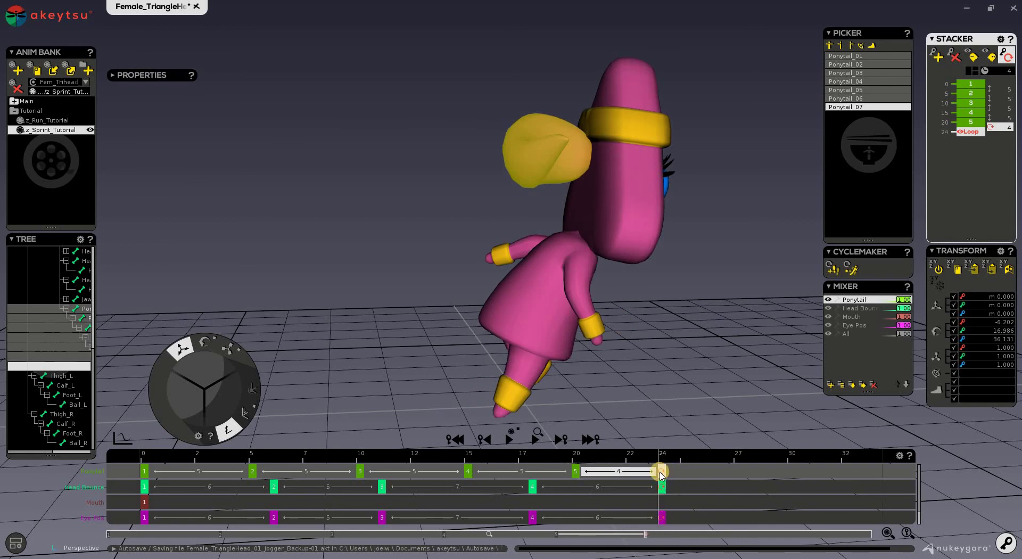
click(510, 438)
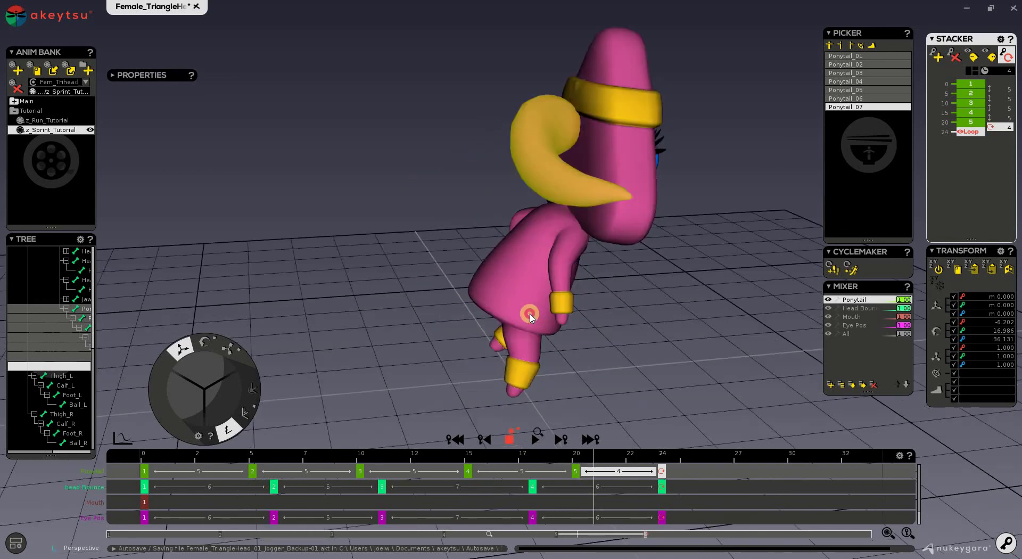
alt+drag(529, 304, 461, 333)
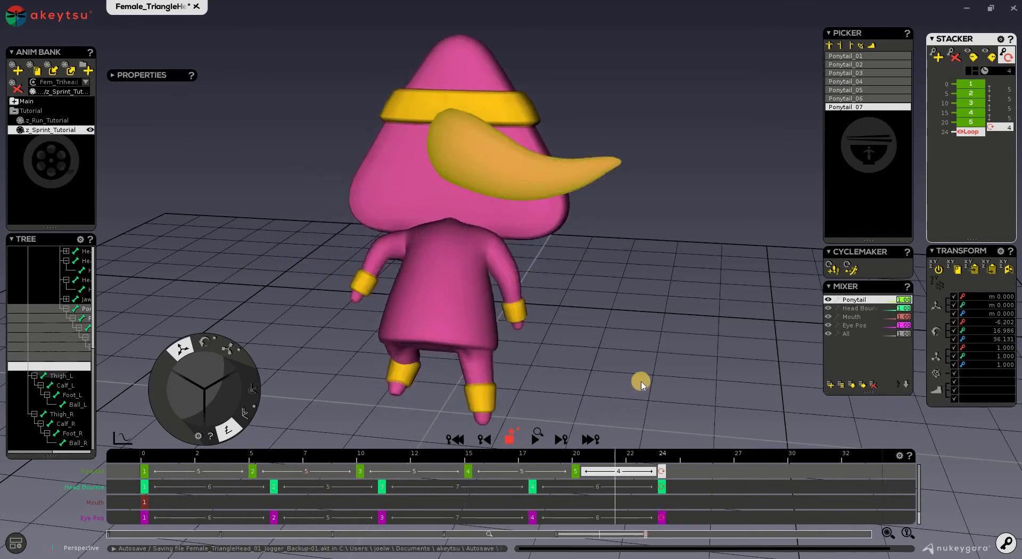
alt+drag(605, 360, 513, 292)
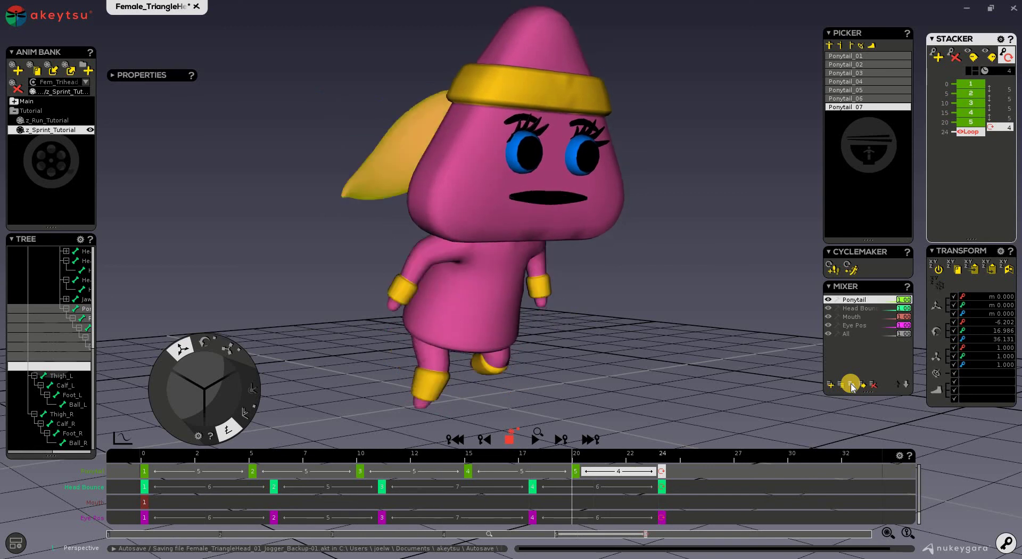
alt+drag(598, 345, 566, 337)
alt+right_drag(566, 337, 450, 329)
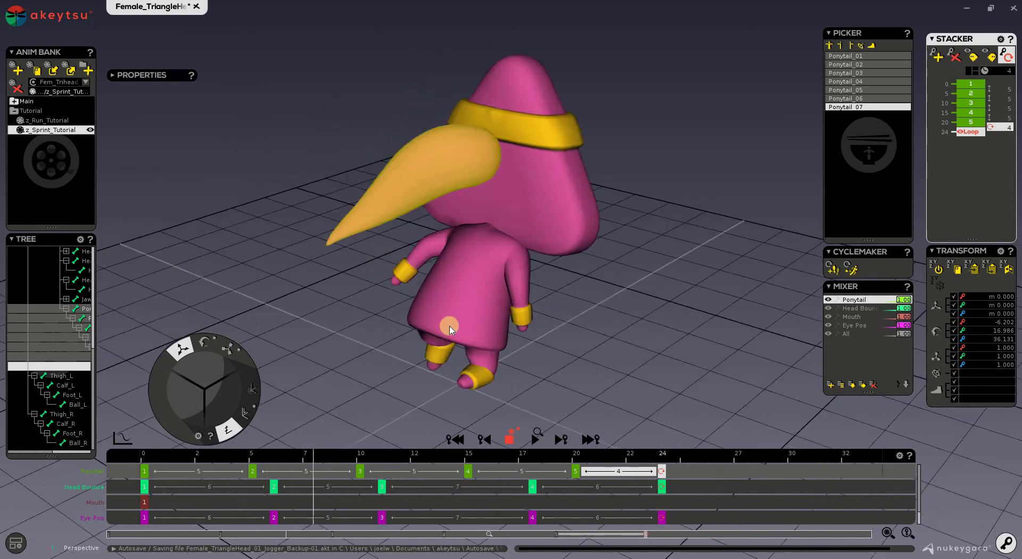
alt+drag(449, 329, 534, 408)
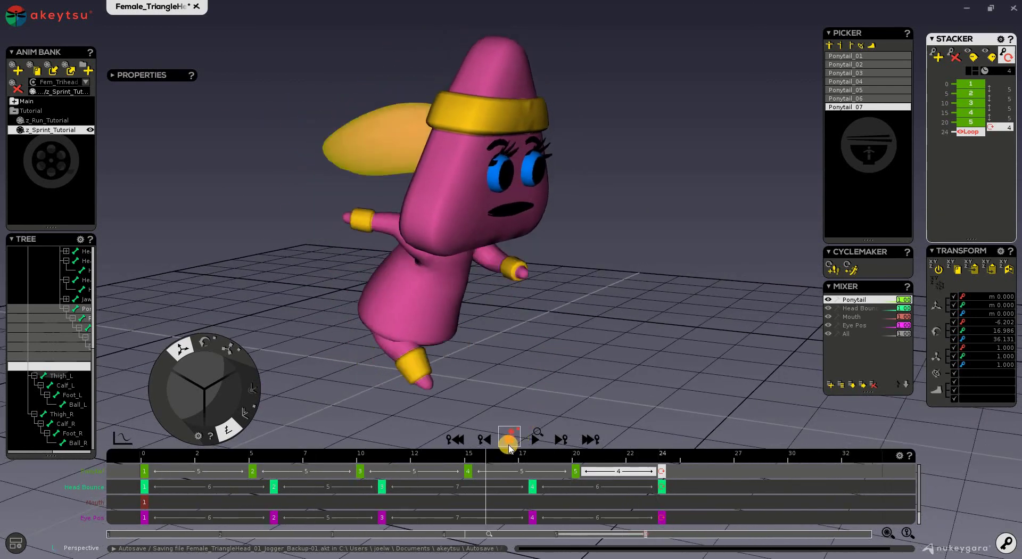